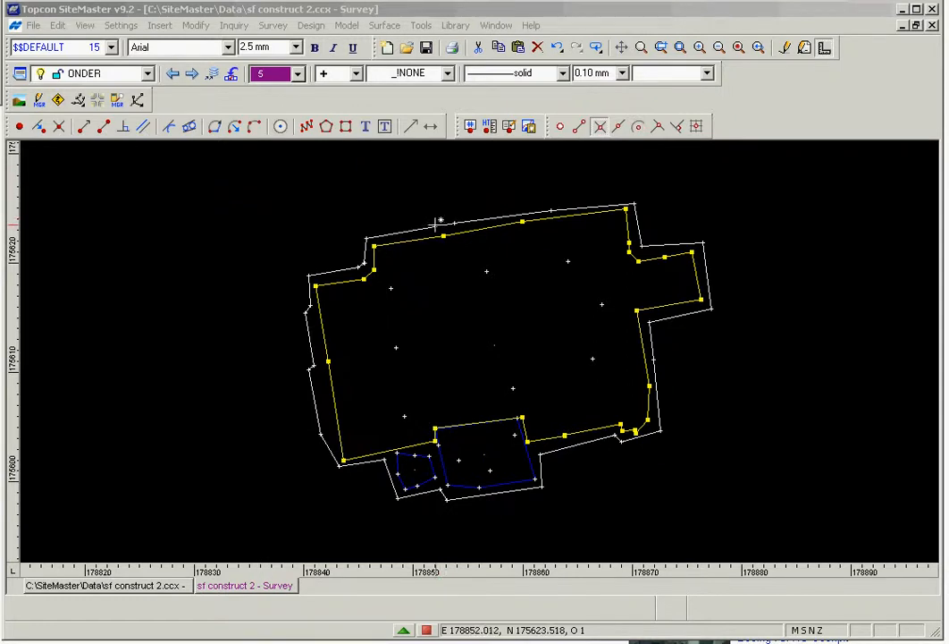
# - Select the entire survey outline with its points and enable the BreakLine property for the selected lines
pyautogui.moveTo(433, 226)
pyautogui.moveTo(408, 242)
pyautogui.moveTo(238, 190)
pyautogui.mouseDown()
pyautogui.moveTo(543, 382)
pyautogui.moveTo(736, 467)
pyautogui.moveTo(758, 520)
pyautogui.mouseUp()
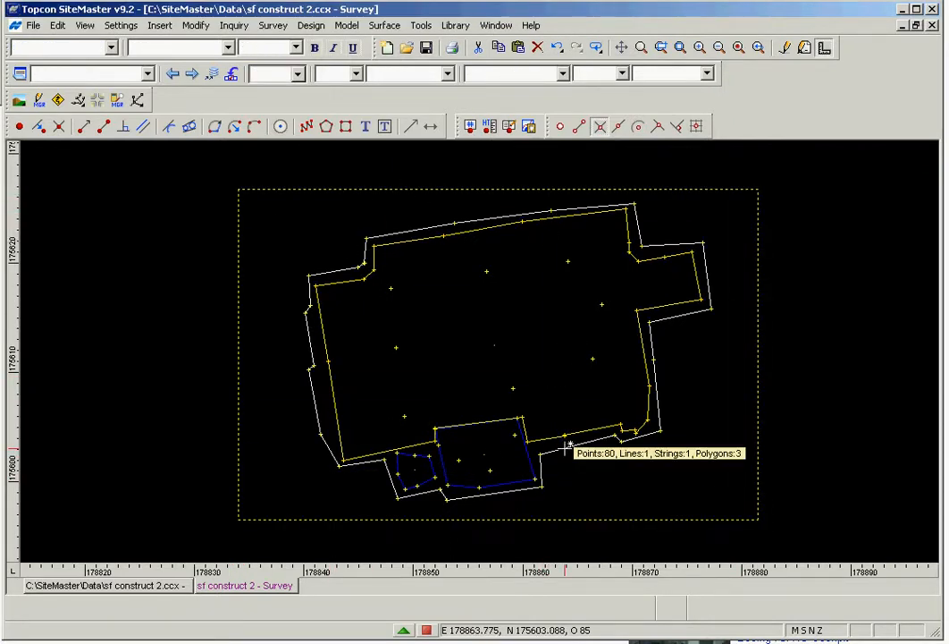
pyautogui.rightClick(458, 363)
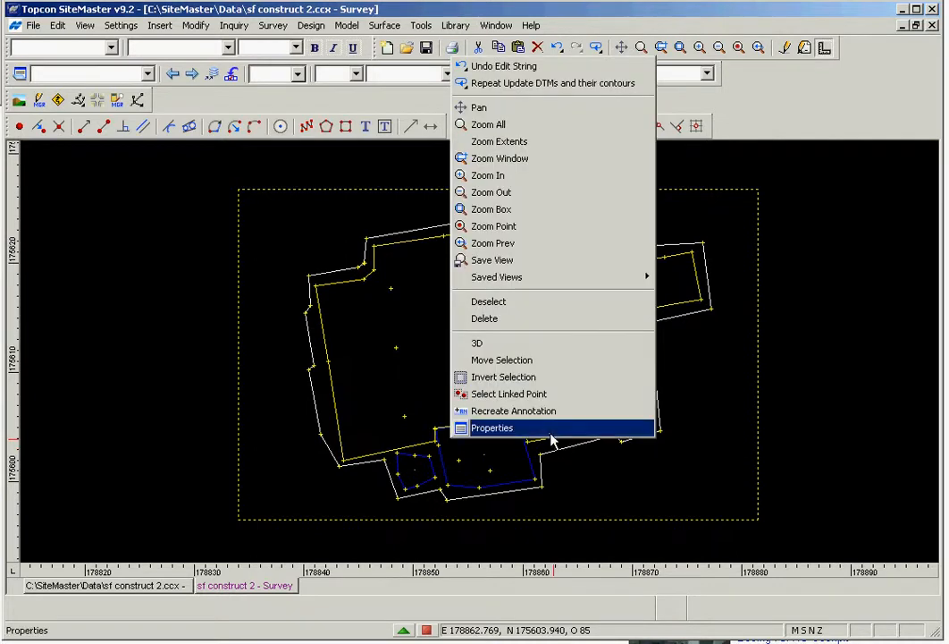
pyautogui.click(549, 432)
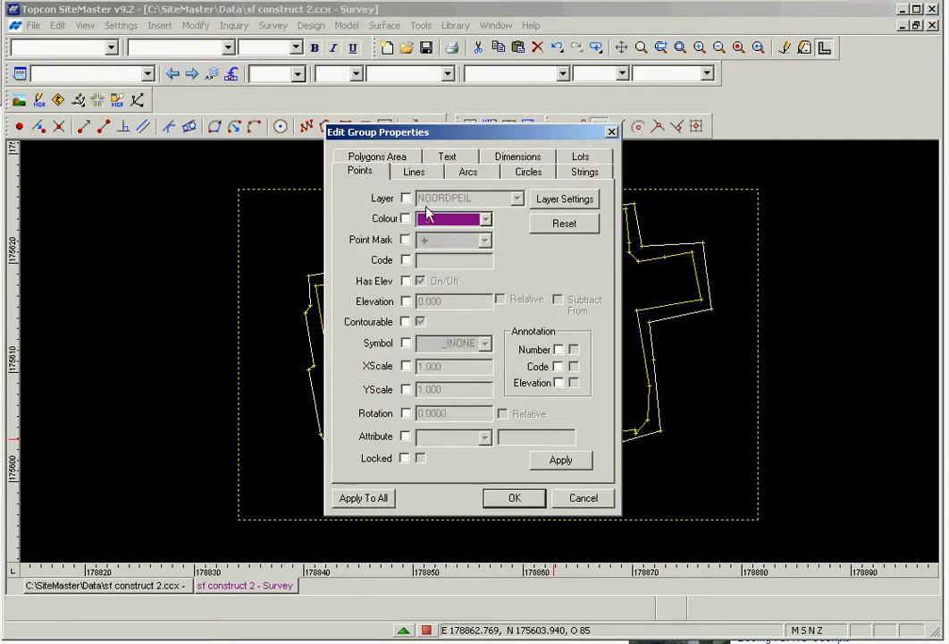
pyautogui.click(414, 172)
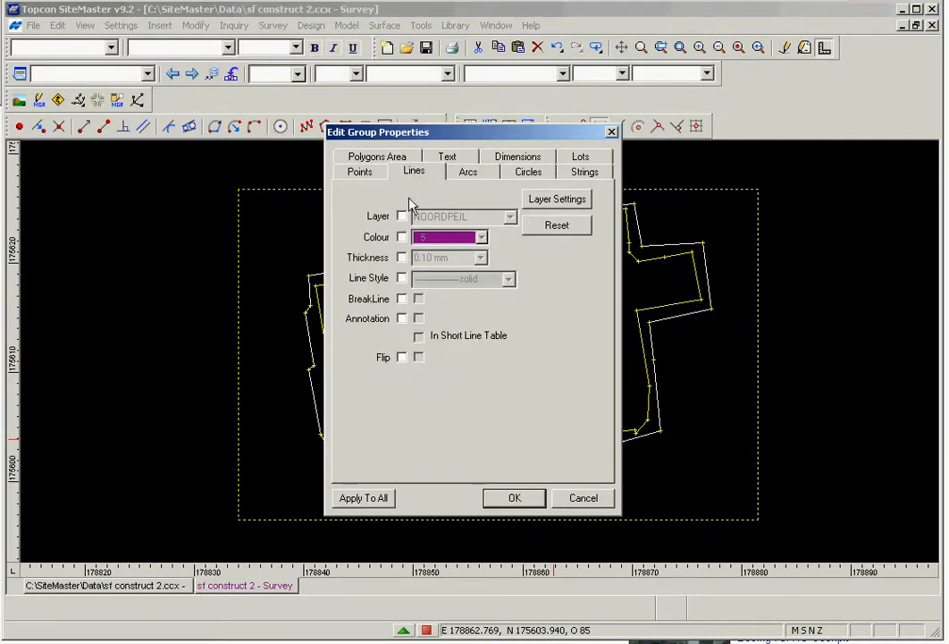
pyautogui.click(402, 298)
pyautogui.click(419, 299)
# - Enable the BreakLine property for the selected strings and accept the group property changes
pyautogui.click(585, 170)
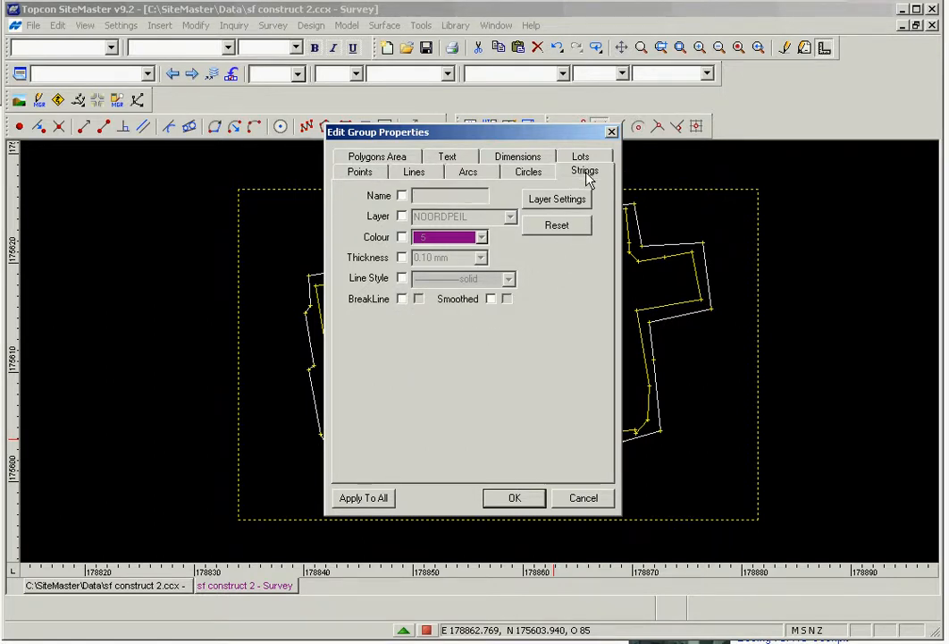
pyautogui.click(401, 298)
pyautogui.click(419, 300)
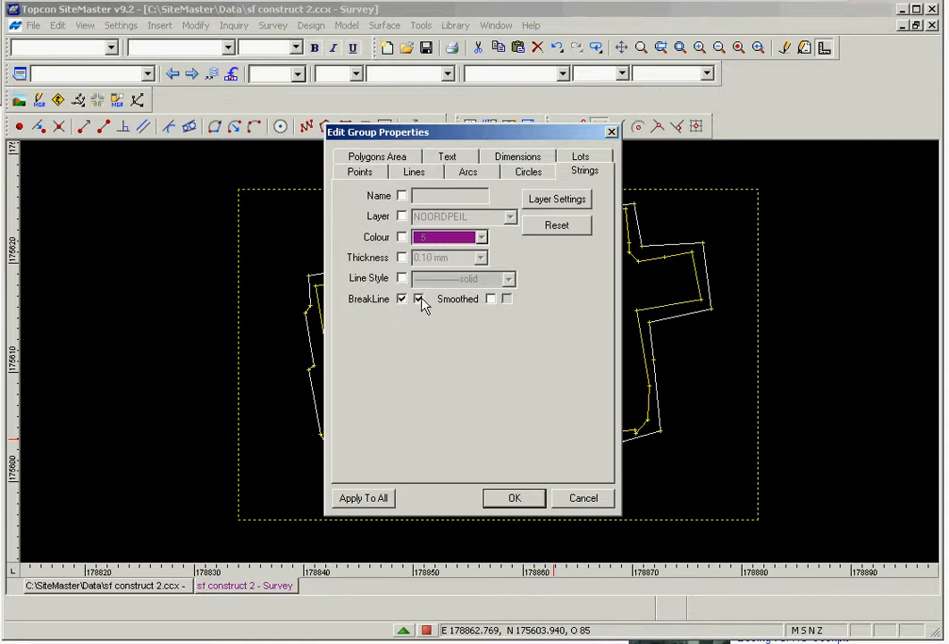
pyautogui.click(385, 158)
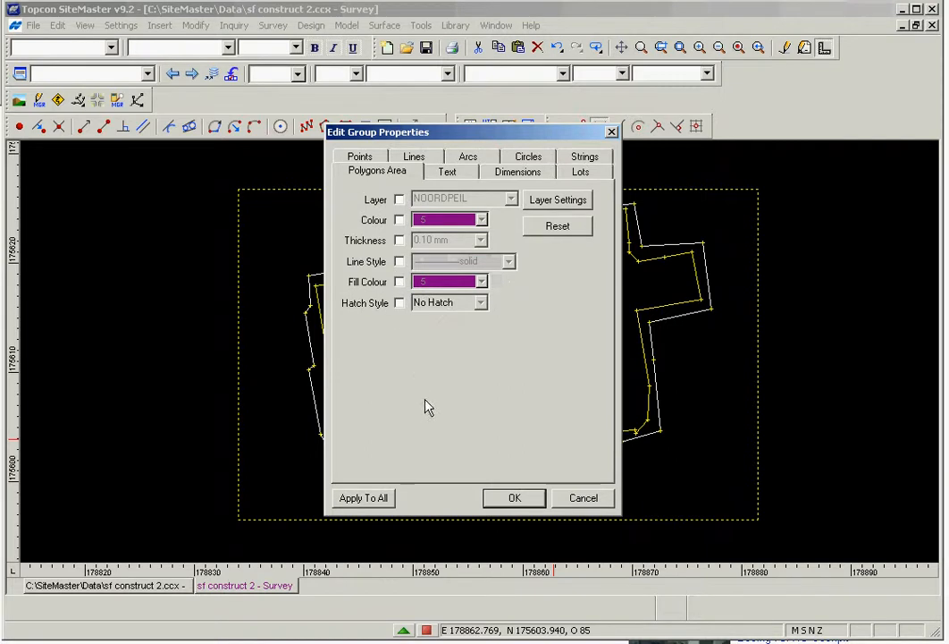
pyautogui.click(419, 157)
pyautogui.click(575, 174)
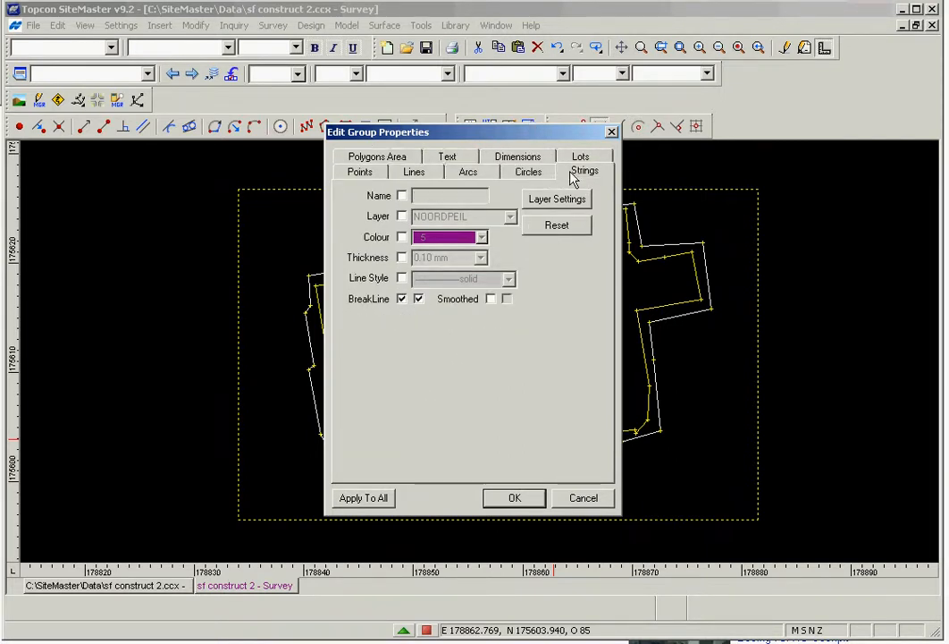
pyautogui.click(510, 499)
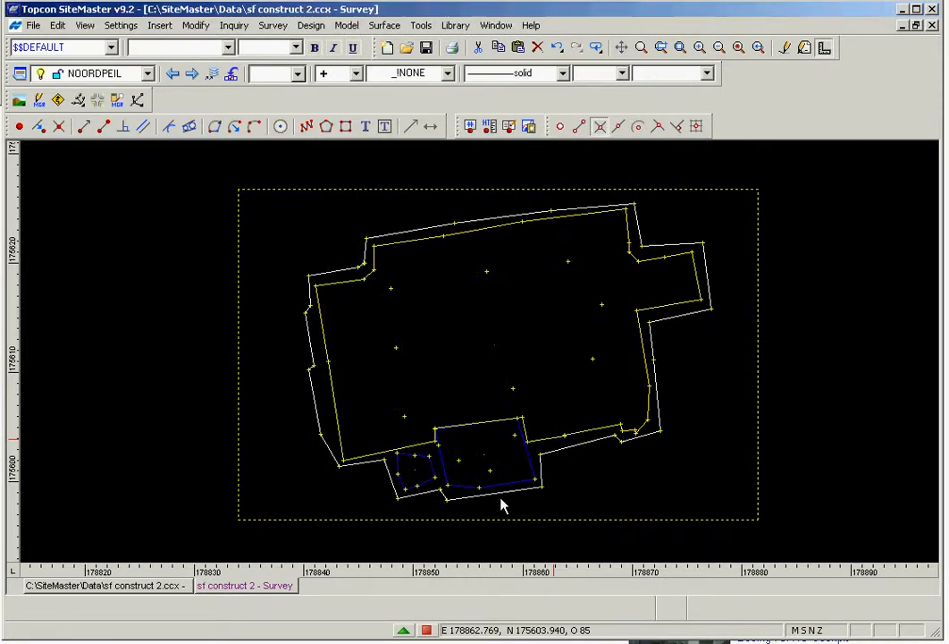
# - Start a new DTM from the current selection without boundary trimming and name it "deblais"
pyautogui.click(385, 25)
pyautogui.moveTo(407, 214)
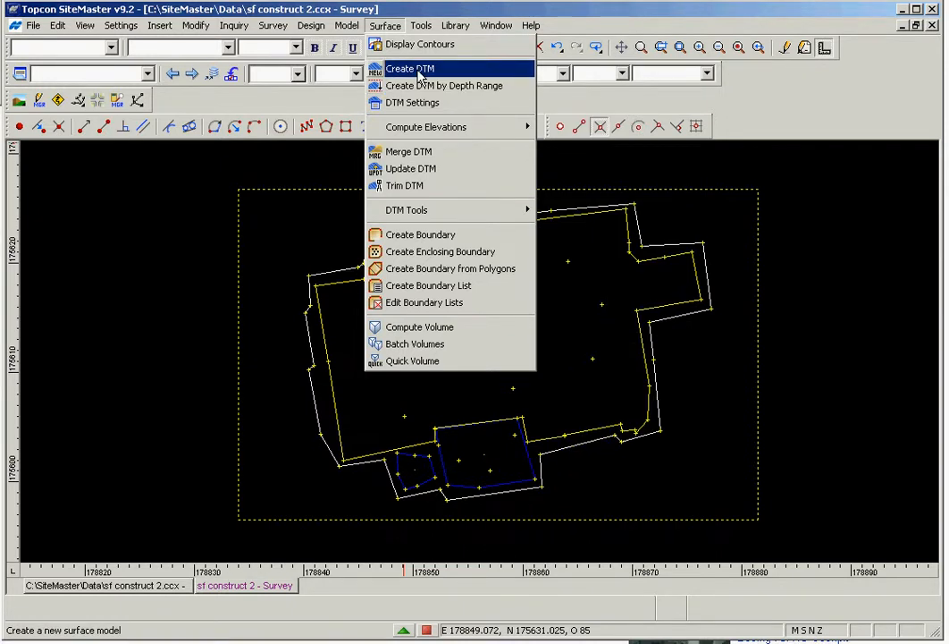
pyautogui.click(420, 71)
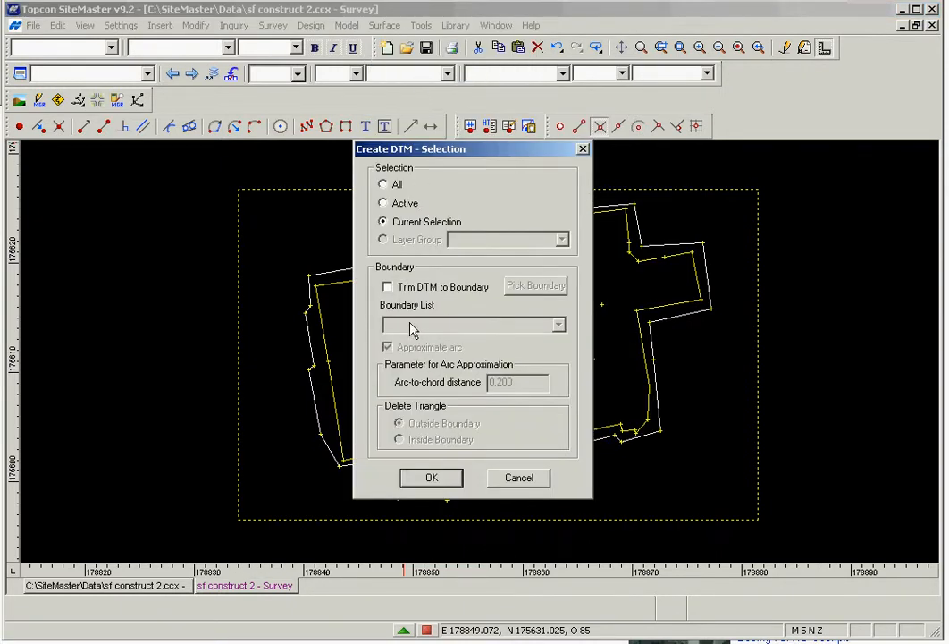
pyautogui.click(430, 477)
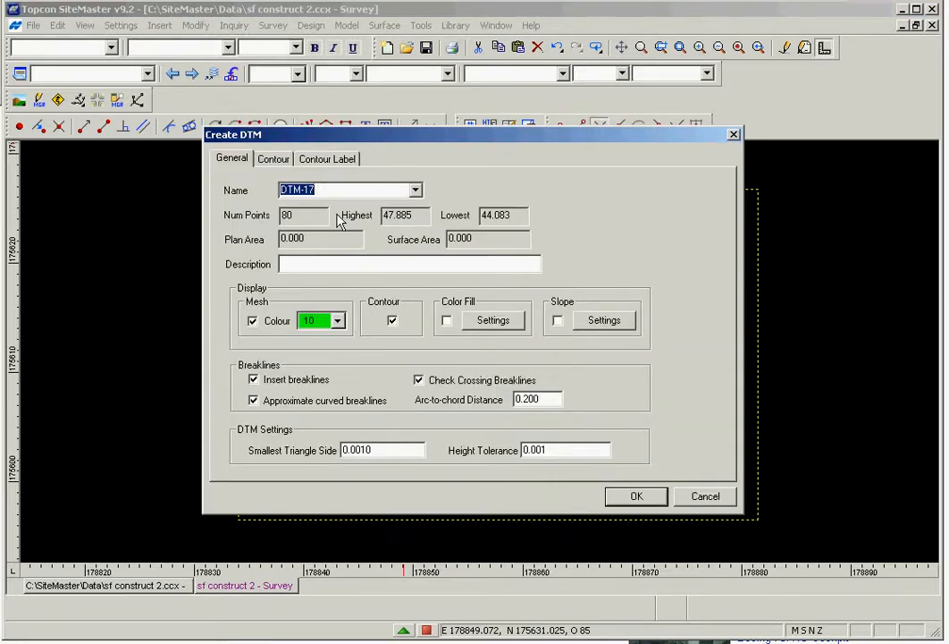
pyautogui.write('deblais')
# - Set the DTM's minor contour interval to 0.5 and major interval to 2.5, and generate the surface
pyautogui.click(270, 159)
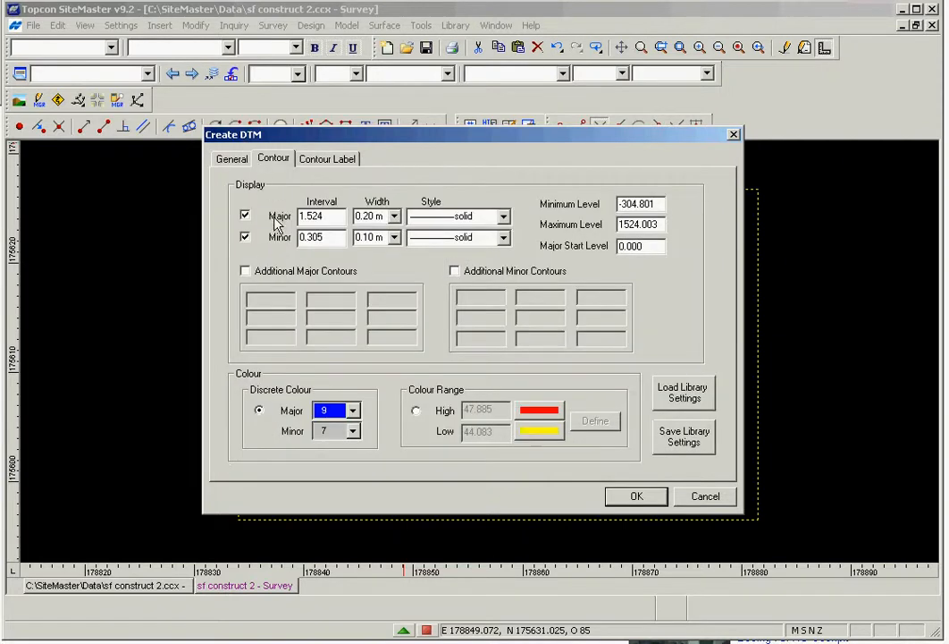
pyautogui.moveTo(326, 239); pyautogui.dragTo(262, 240)
pyautogui.press('BackSpace')
pyautogui.write('.5')
pyautogui.moveTo(322, 215); pyautogui.dragTo(294, 209)
pyautogui.write('2.5')
pyautogui.click(647, 496)
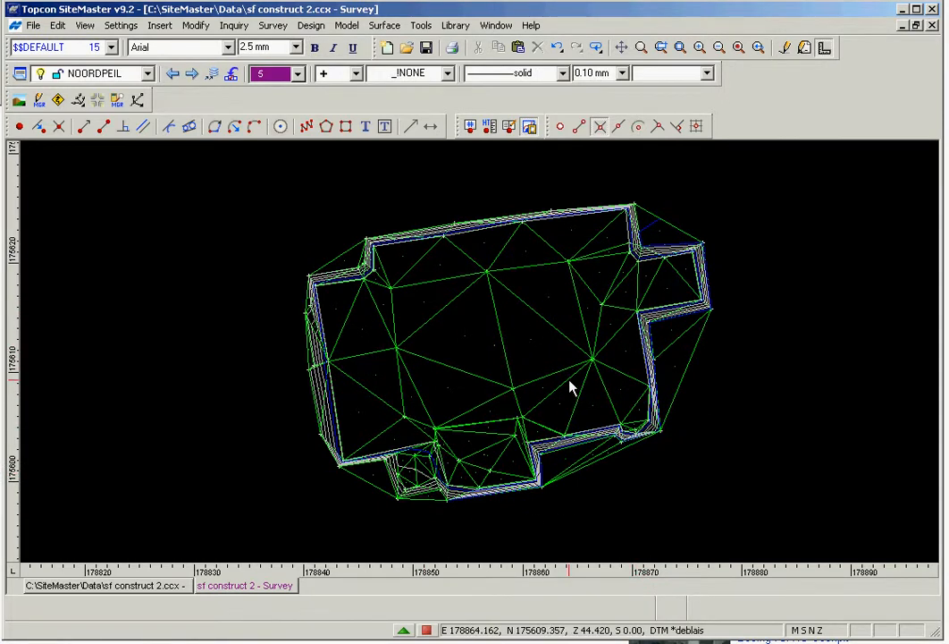
# - Show the deblais DTM in a 3D view with linework transferred, orbit to inspect the excavation from above, and close the view
pyautogui.moveTo(595, 288)
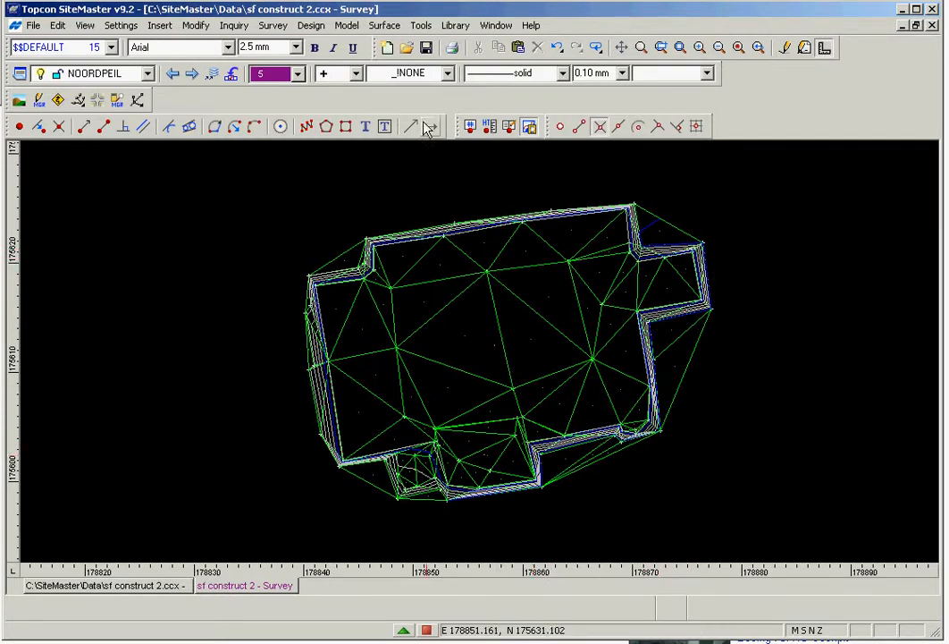
pyautogui.click(386, 25)
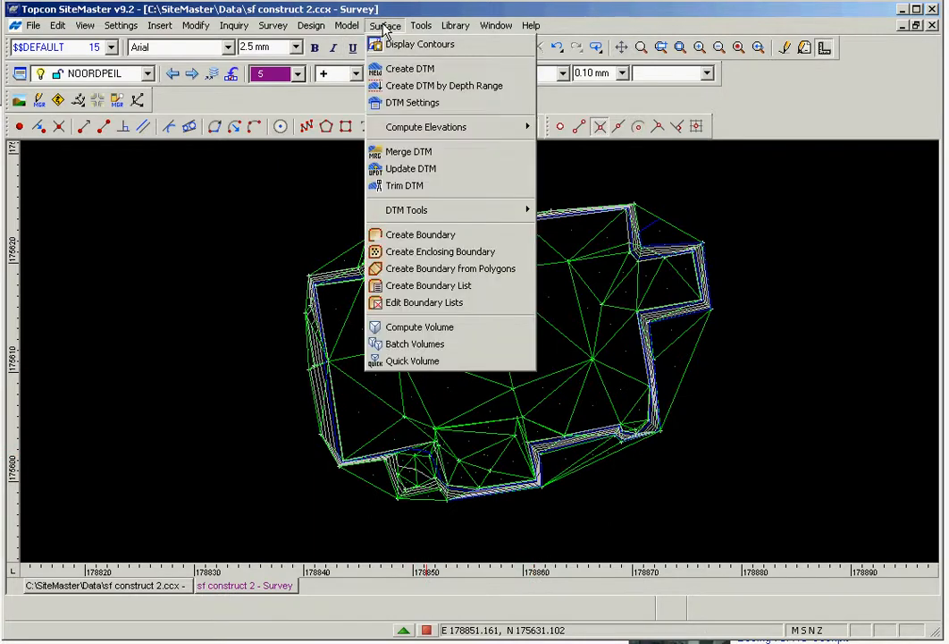
pyautogui.moveTo(418, 211)
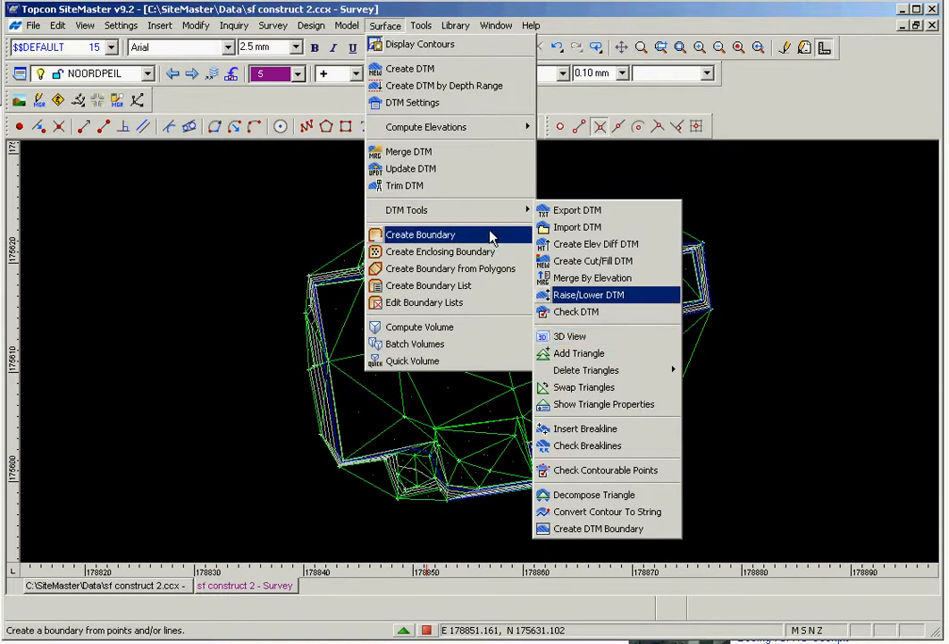
pyautogui.moveTo(483, 218)
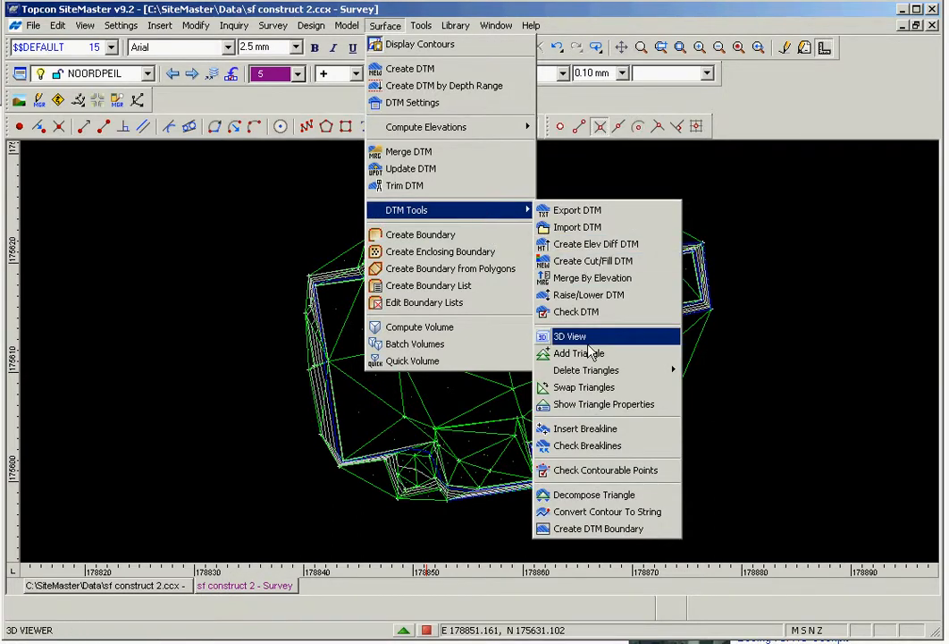
pyautogui.click(541, 340)
pyautogui.click(393, 326)
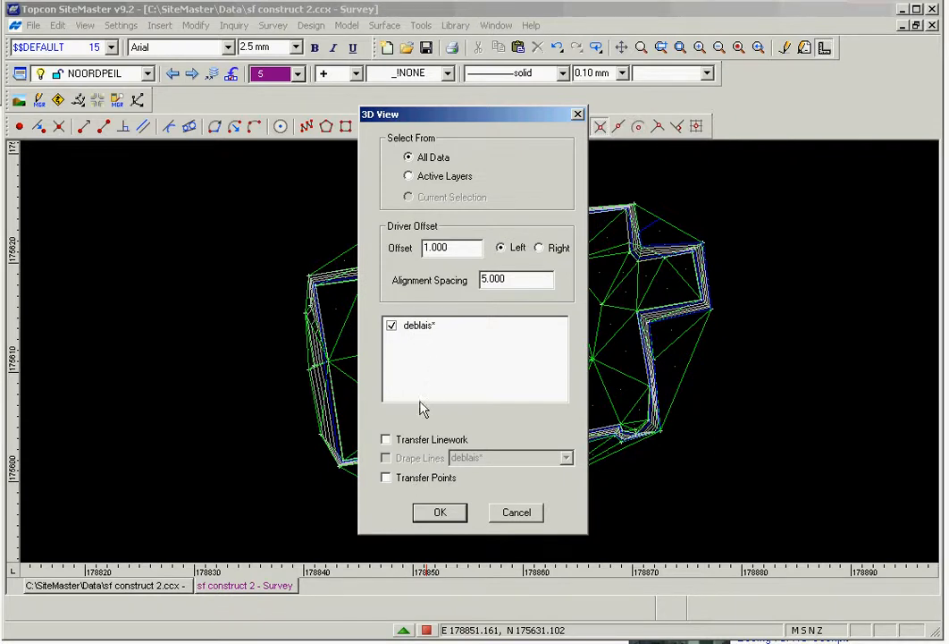
pyautogui.click(392, 439)
pyautogui.click(441, 512)
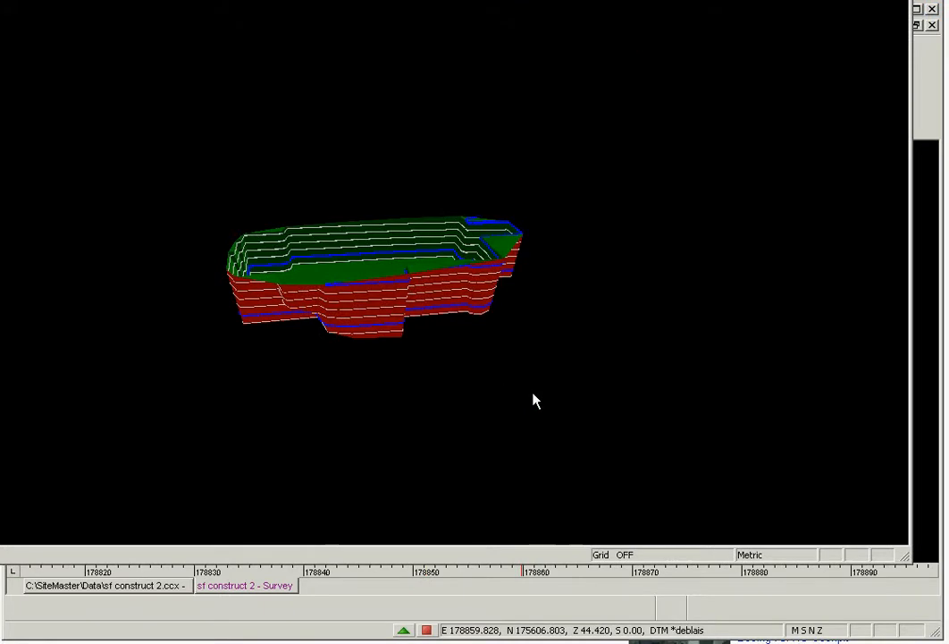
pyautogui.moveTo(533, 400); pyautogui.dragTo(483, 384)
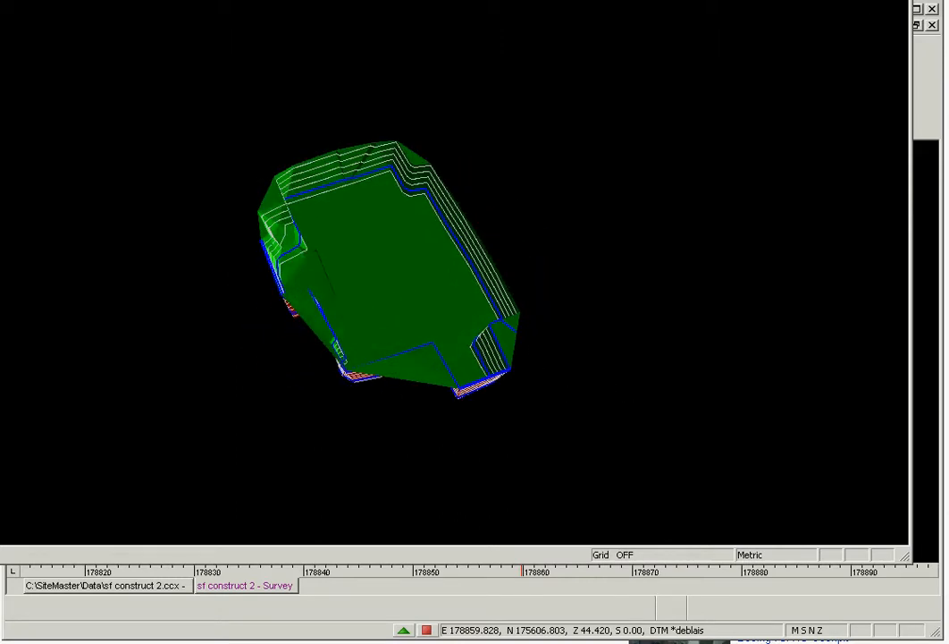
pyautogui.click(932, 8)
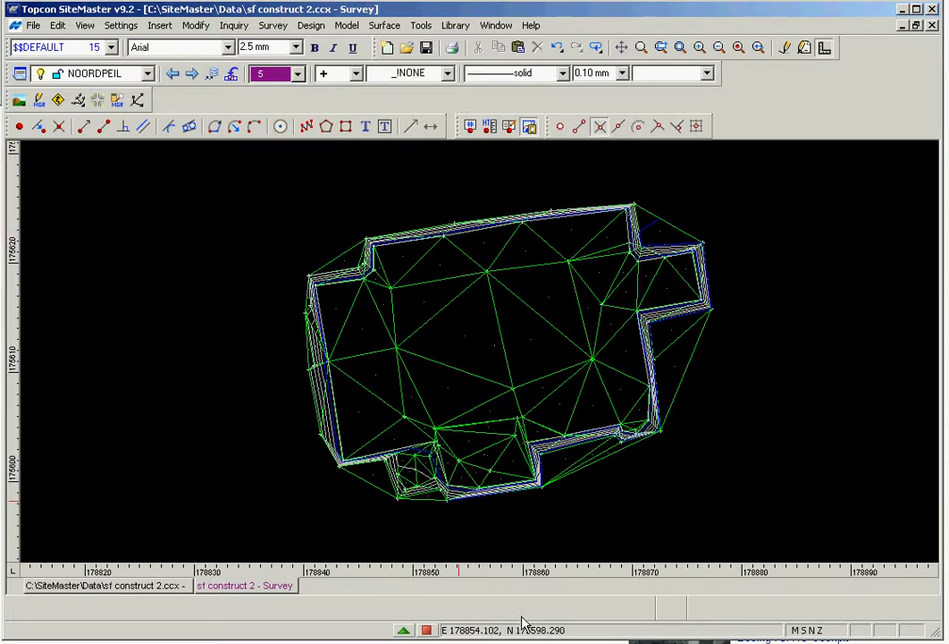
# - Turn off the mesh and contour display of the deblais DTM
pyautogui.click(404, 631)
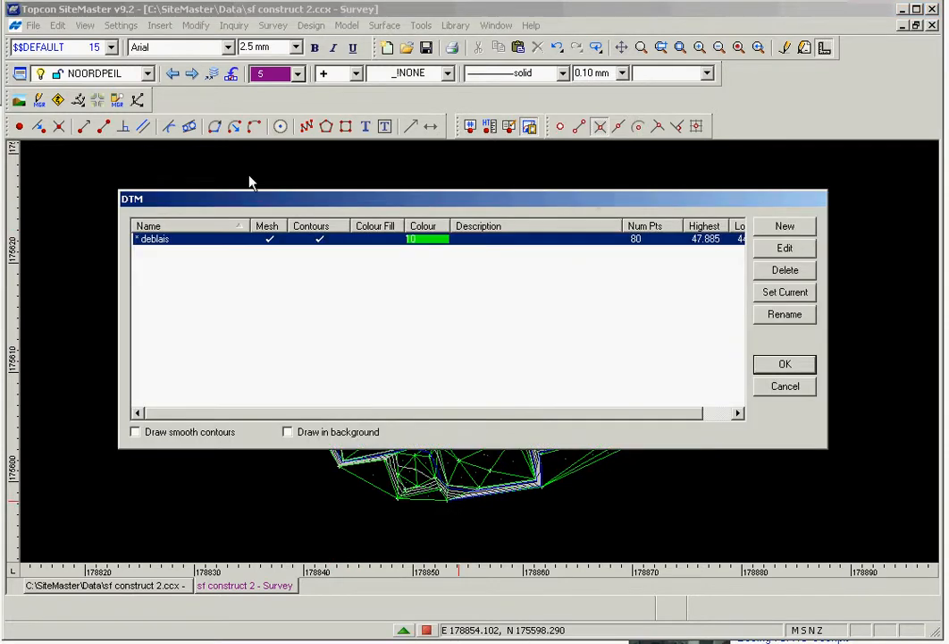
pyautogui.click(269, 239)
pyautogui.click(319, 239)
pyautogui.click(810, 370)
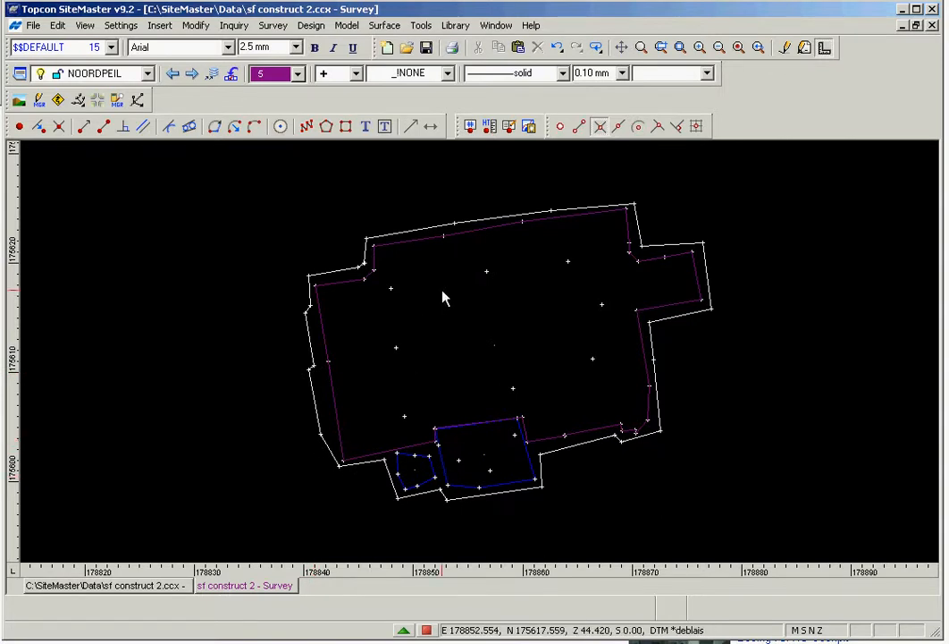
# - Create a DTM named "terrain naturel" from the outer boundary polygon and its linked points
pyautogui.click(425, 232)
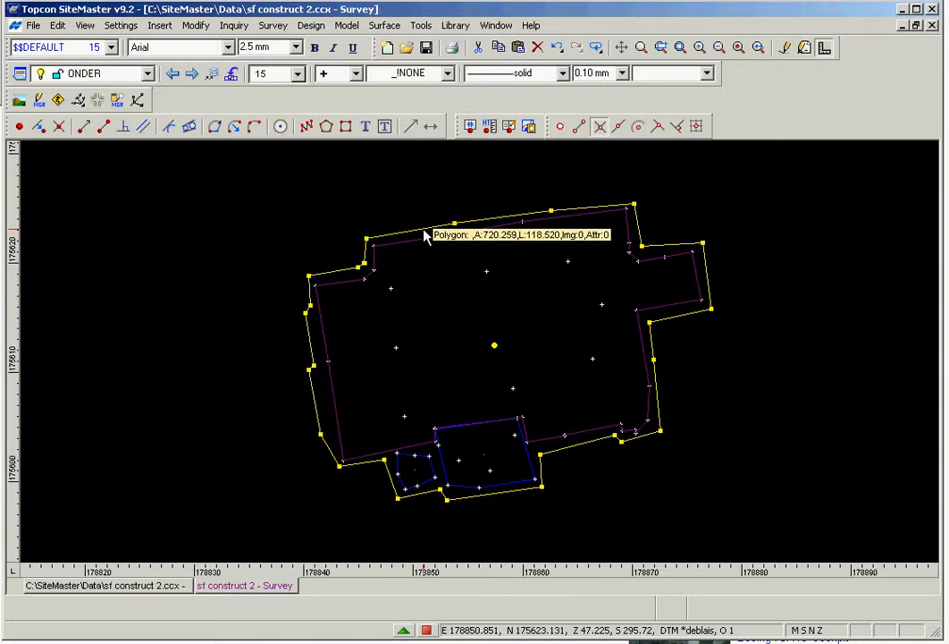
pyautogui.rightClick(427, 235)
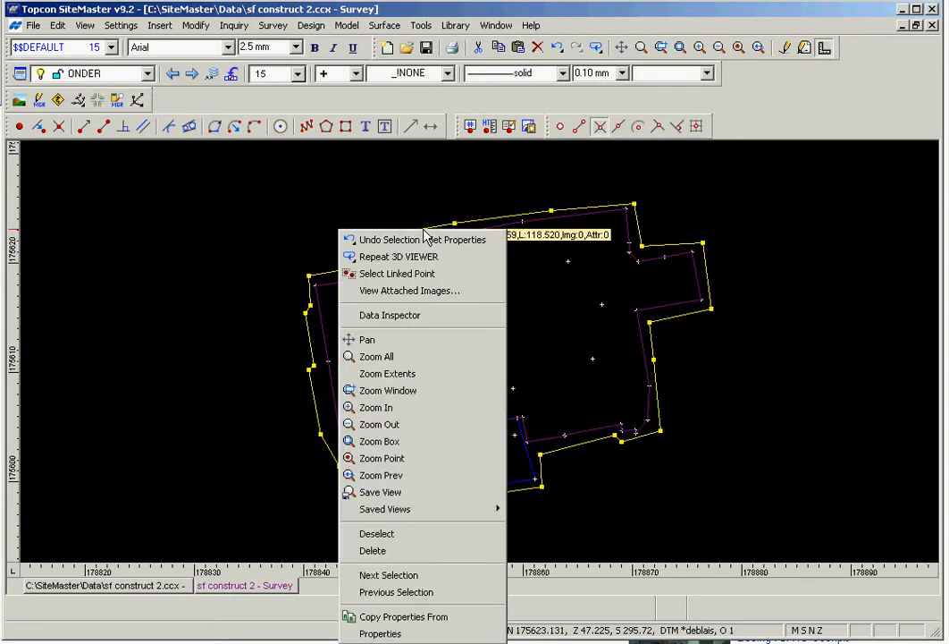
pyautogui.click(427, 275)
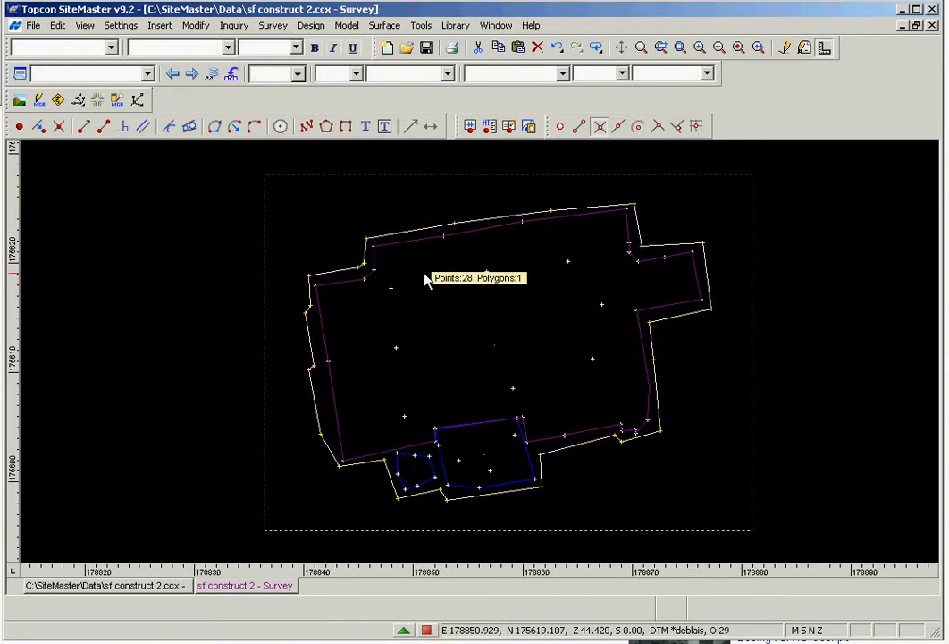
pyautogui.click(394, 26)
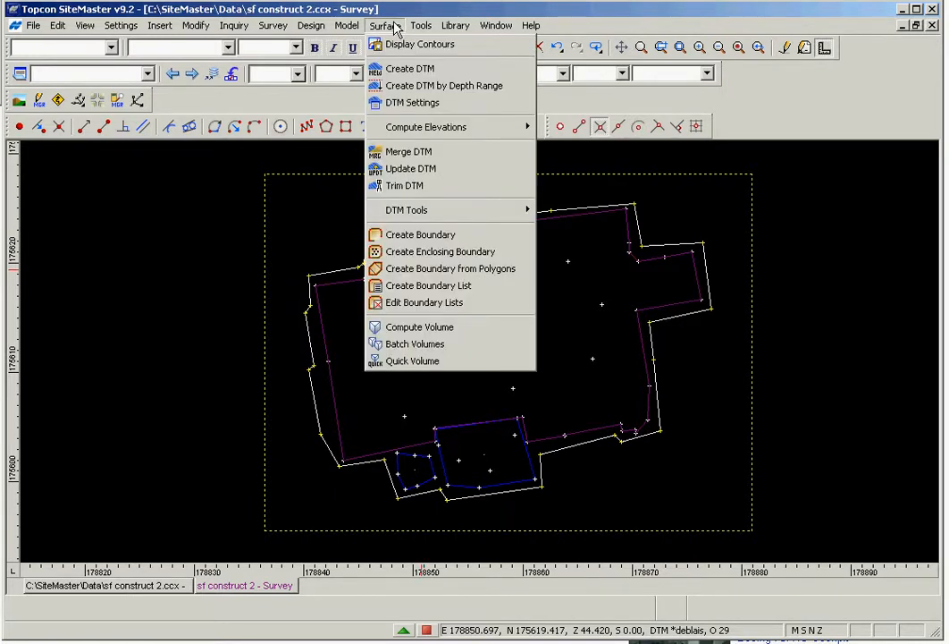
pyautogui.click(396, 69)
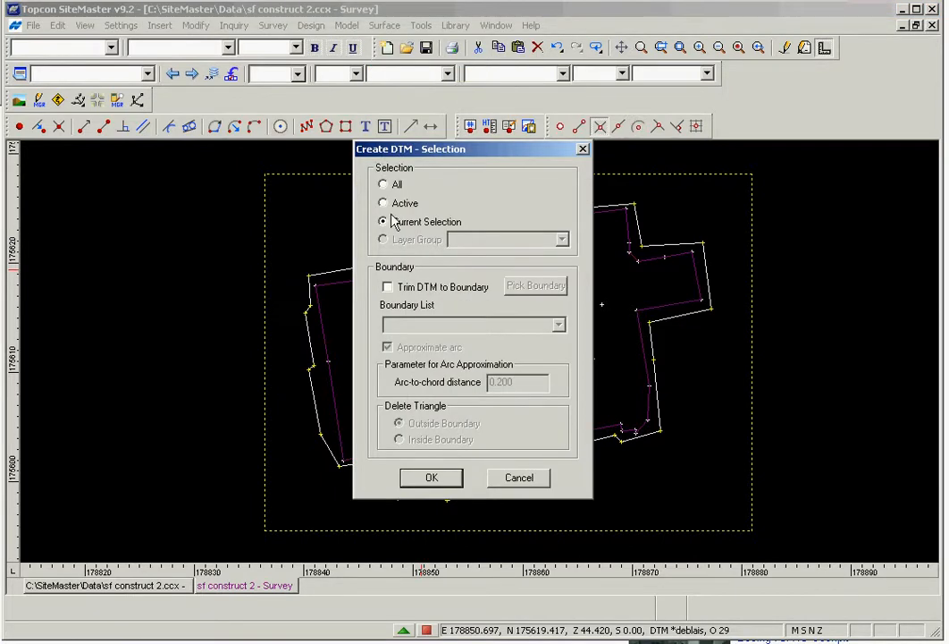
pyautogui.click(432, 477)
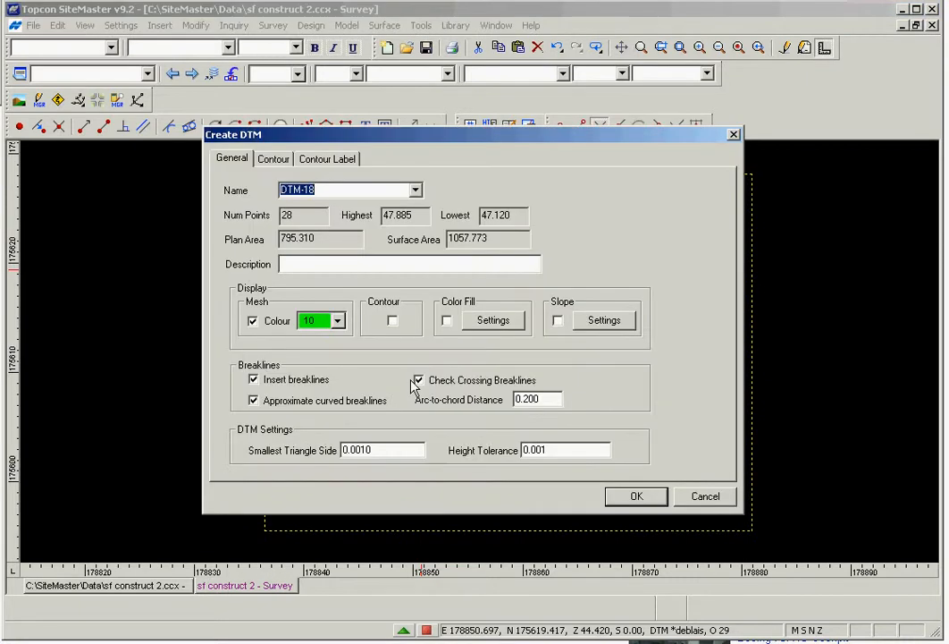
pyautogui.write('terrain naturel')
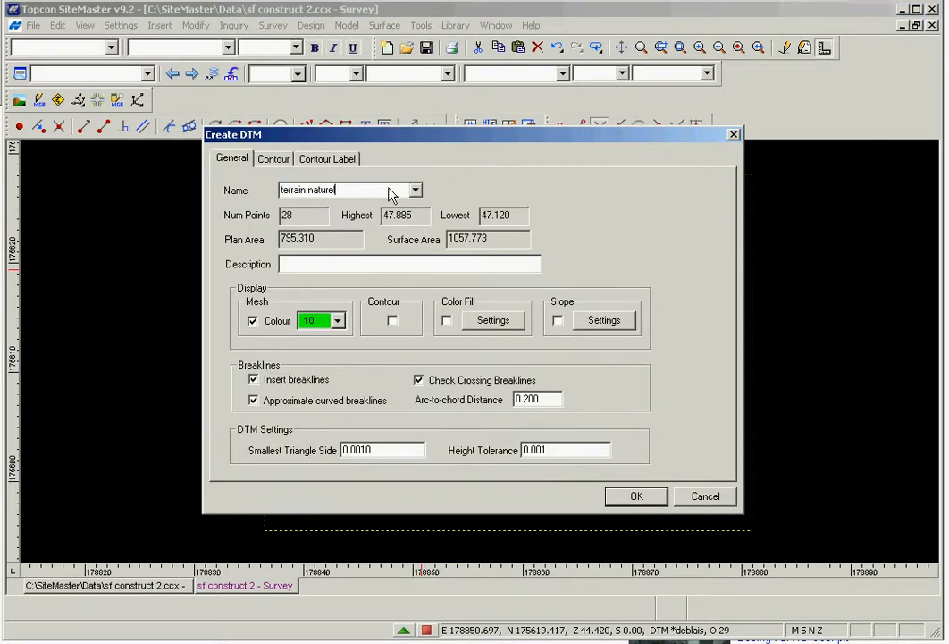
pyautogui.click(610, 501)
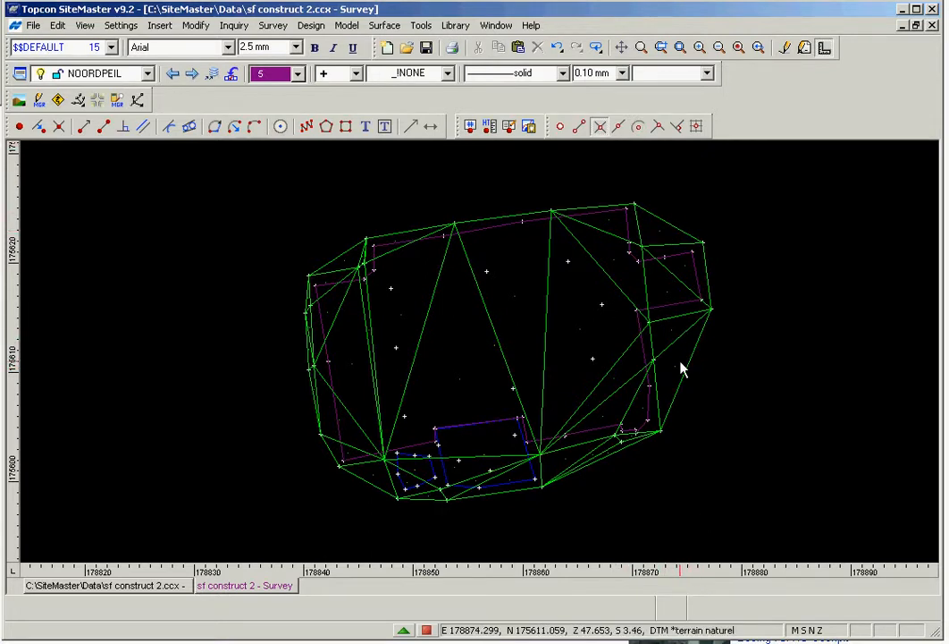
# - Delete the unwanted outer triangles of the terrain naturel DTM that span the notches along its perimeter
pyautogui.click(383, 25)
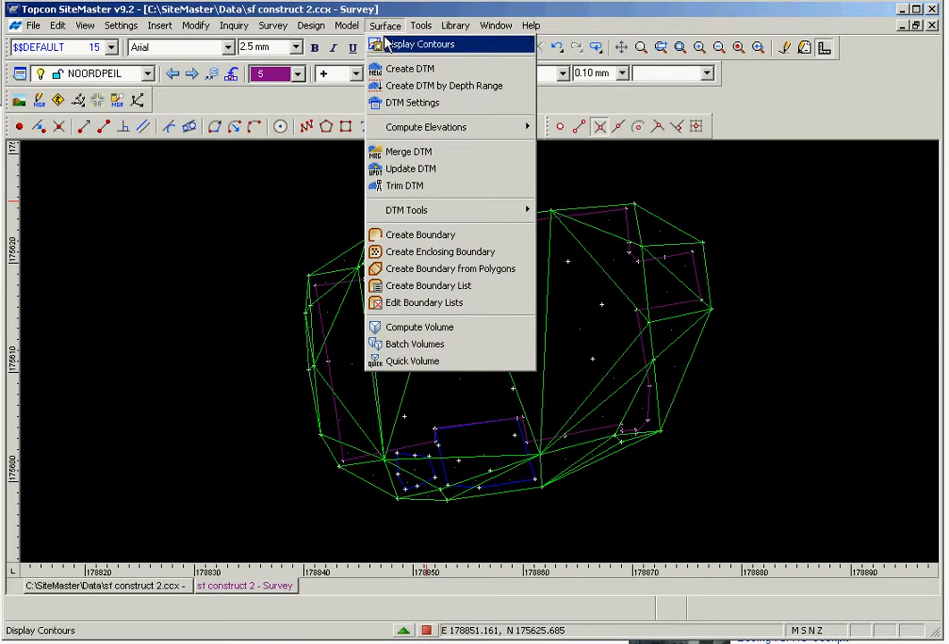
pyautogui.moveTo(435, 208)
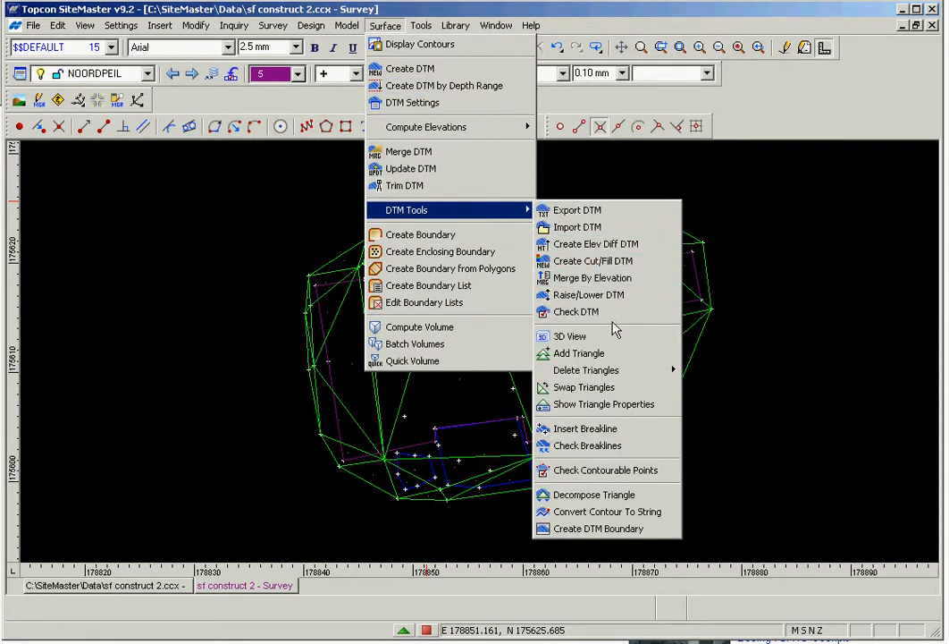
pyautogui.moveTo(620, 371)
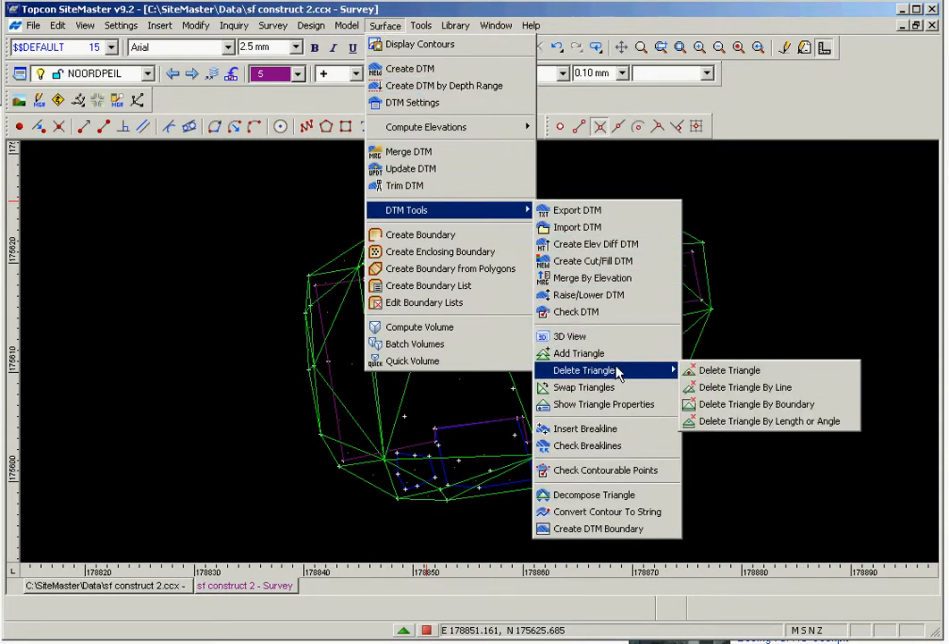
pyautogui.click(703, 374)
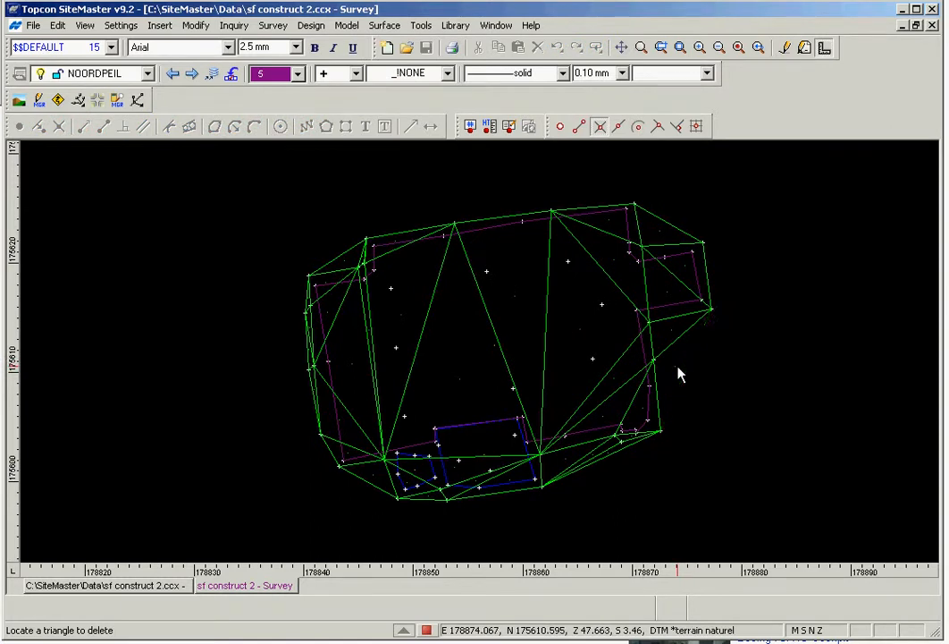
pyautogui.click(665, 240)
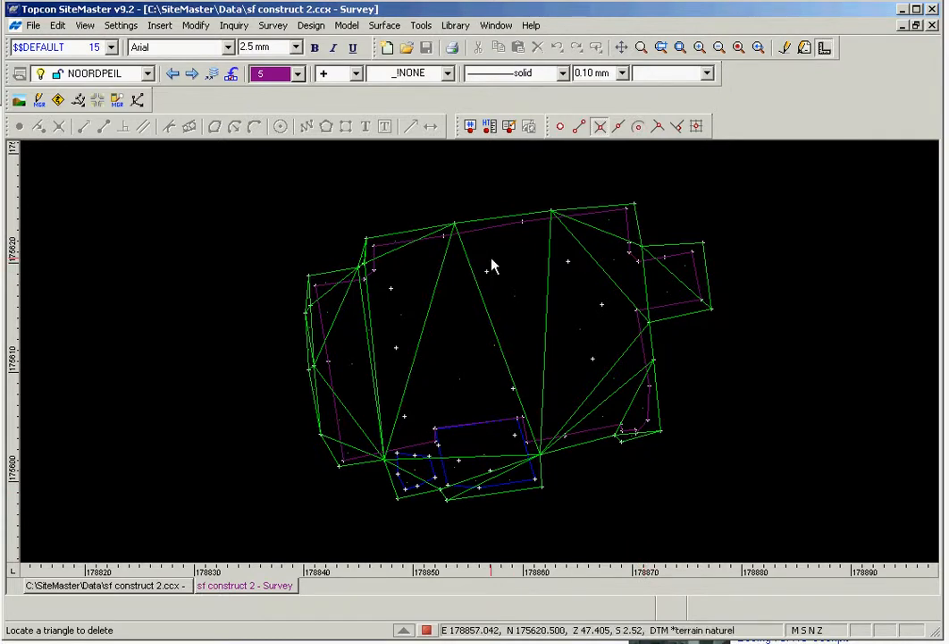
pyautogui.click(385, 25)
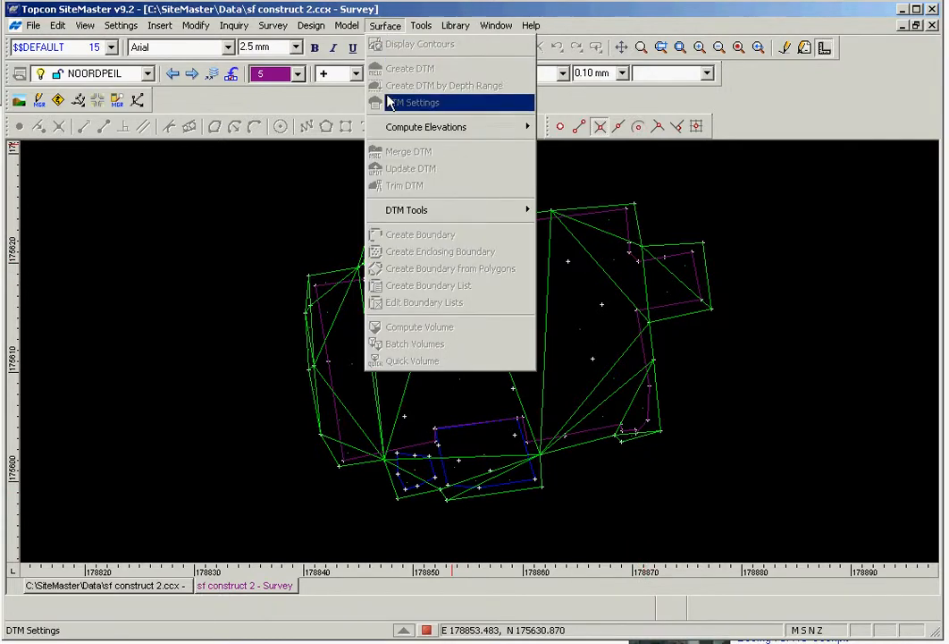
pyautogui.click(388, 50)
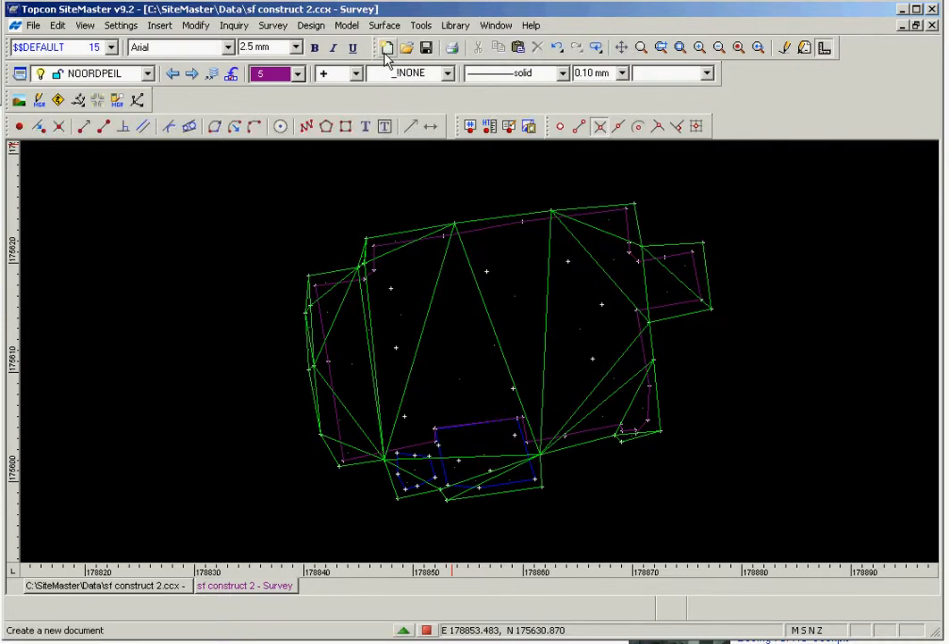
# - Compute the standard prism volume with deblais as the design DTM and terrain naturel as the natural DTM, outputting the cut and fill area
pyautogui.click(386, 25)
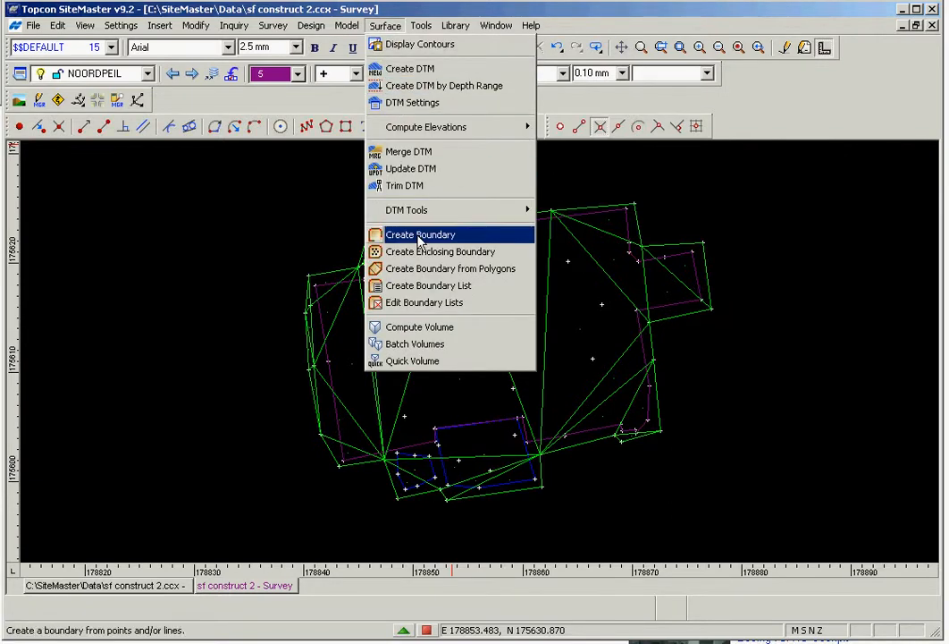
pyautogui.click(428, 333)
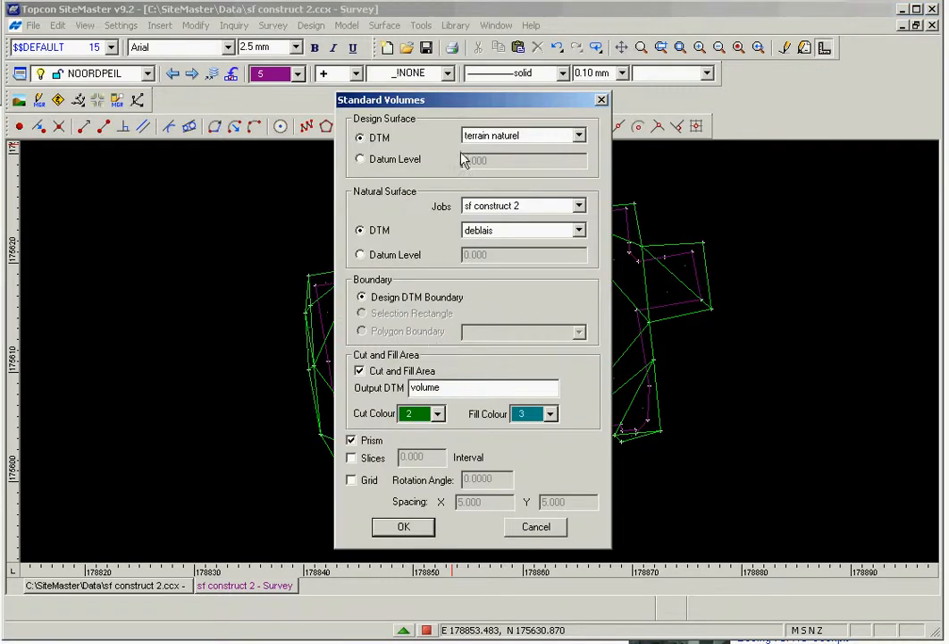
pyautogui.click(534, 138)
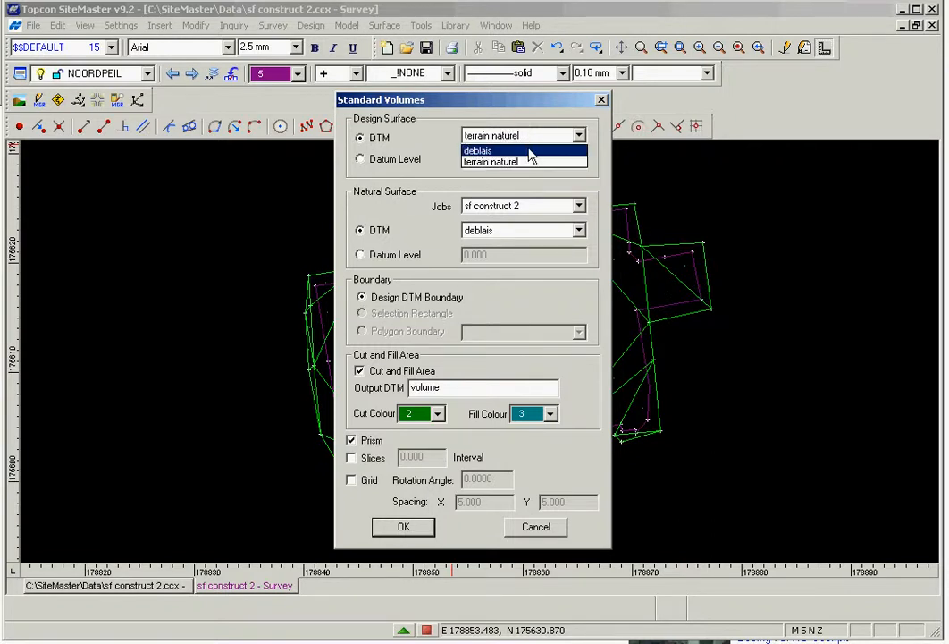
pyautogui.click(529, 150)
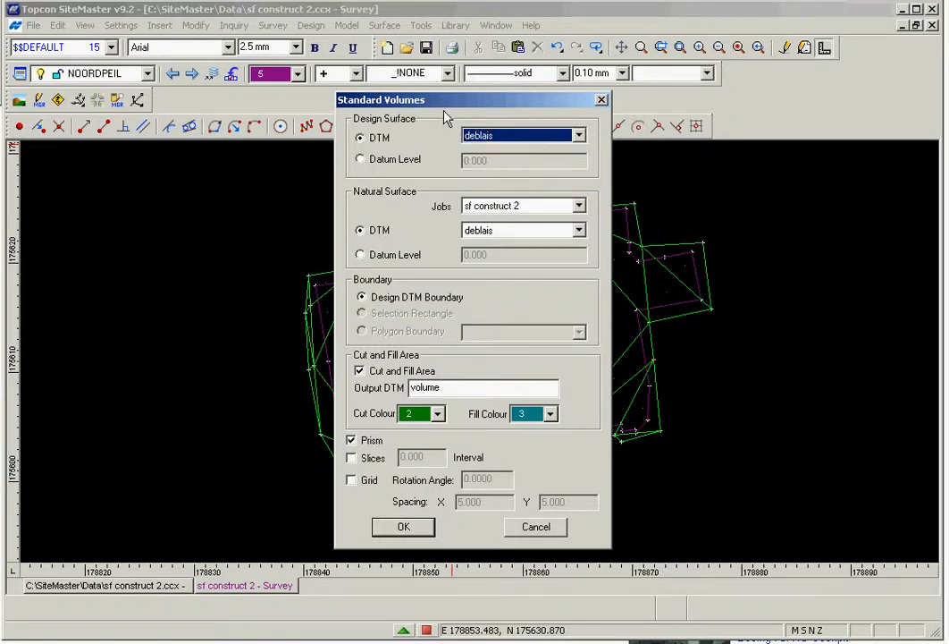
pyautogui.click(579, 230)
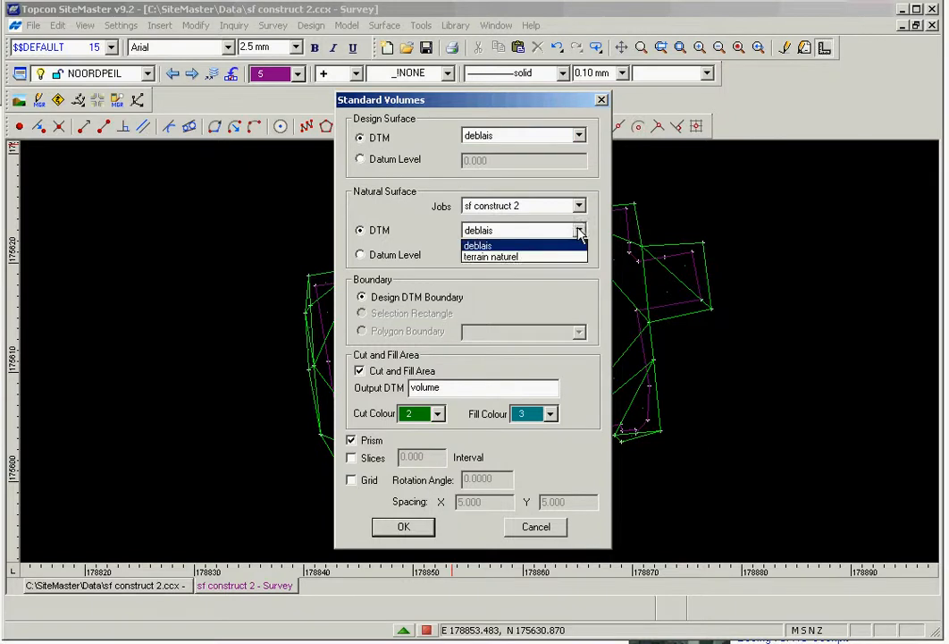
pyautogui.click(574, 257)
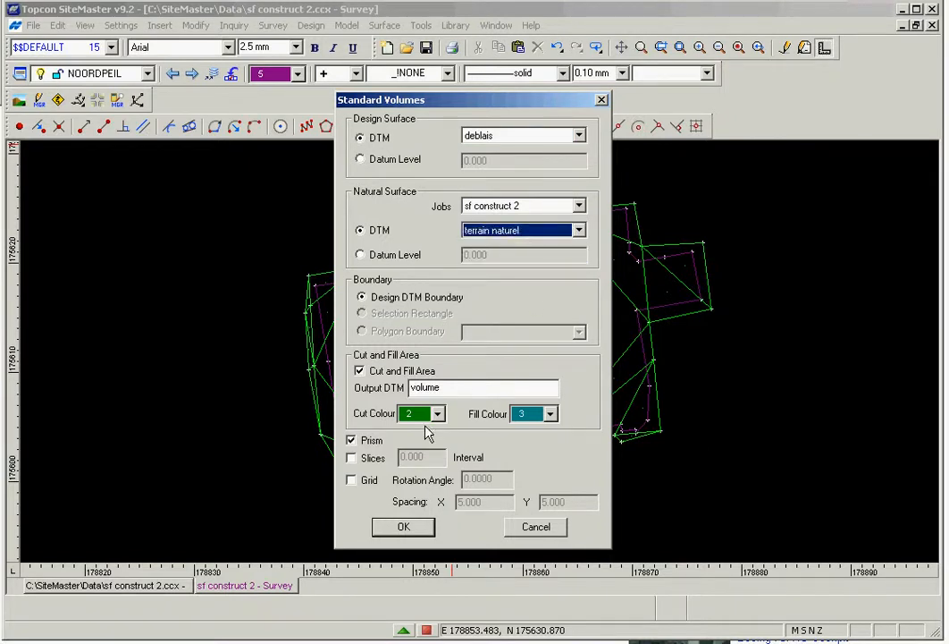
pyautogui.click(404, 527)
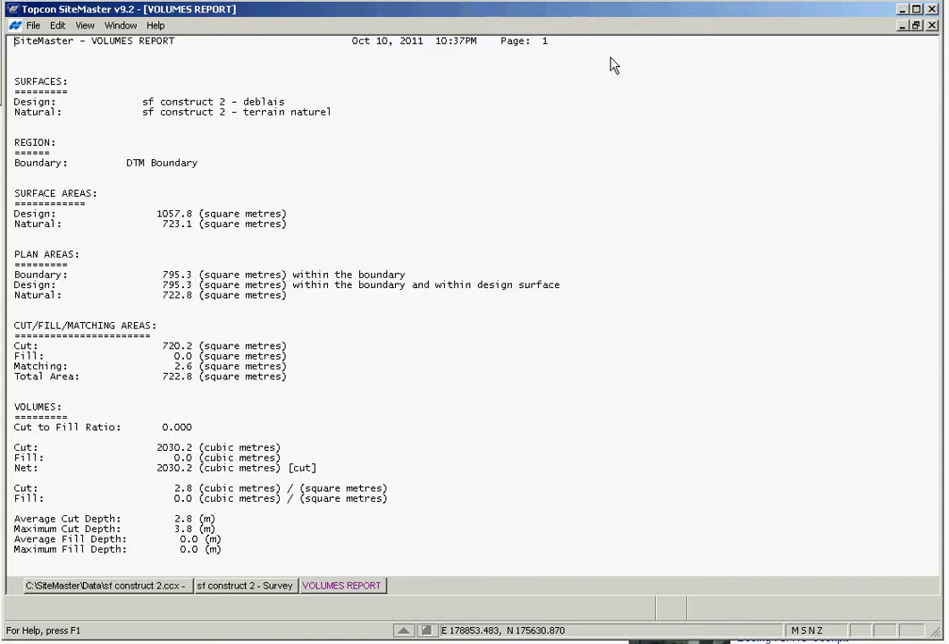
# - Close the volumes report without saving it and return to the survey drawing with the cut area
pyautogui.click(932, 25)
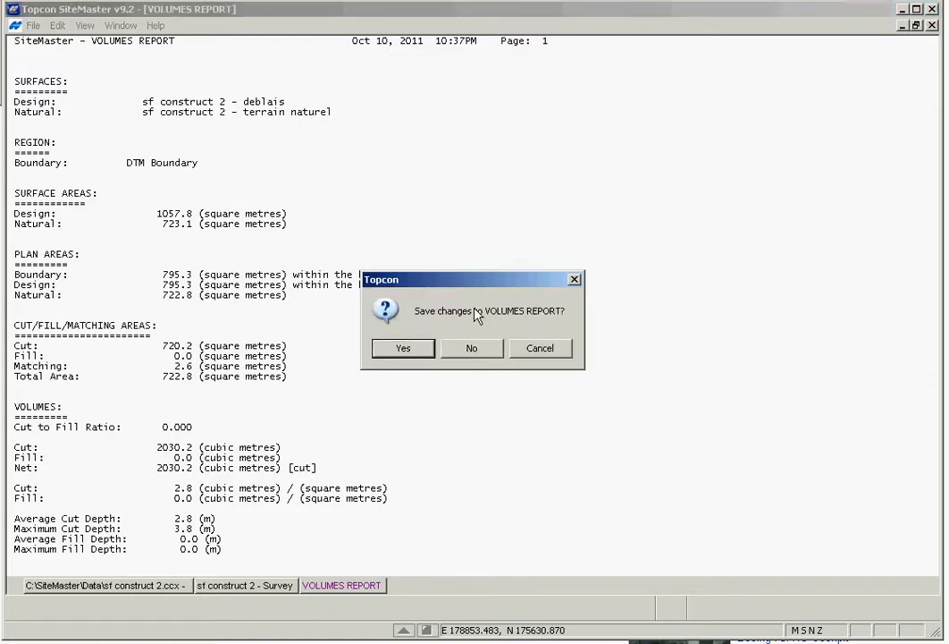
pyautogui.click(471, 348)
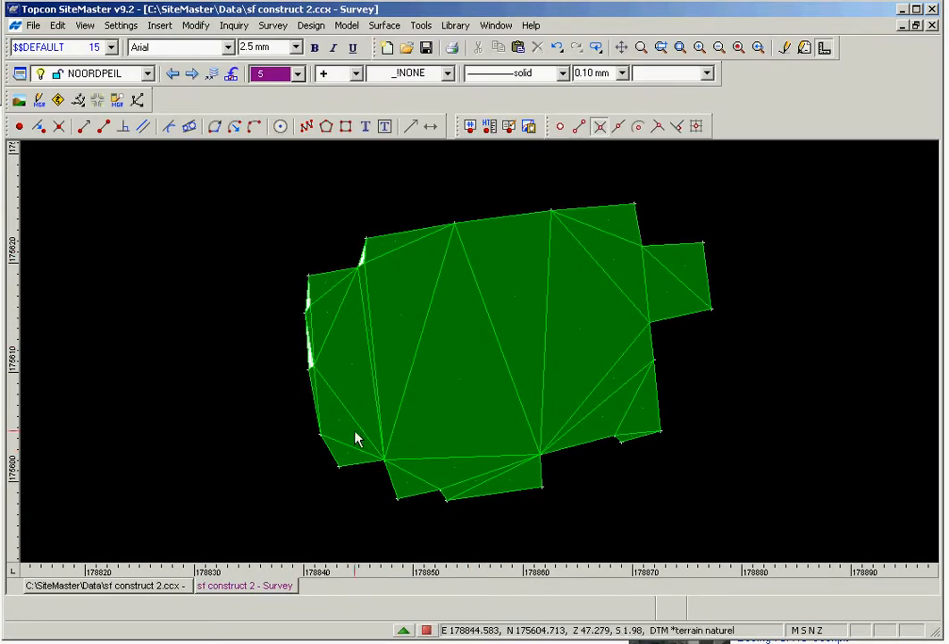
pyautogui.moveTo(535, 308)
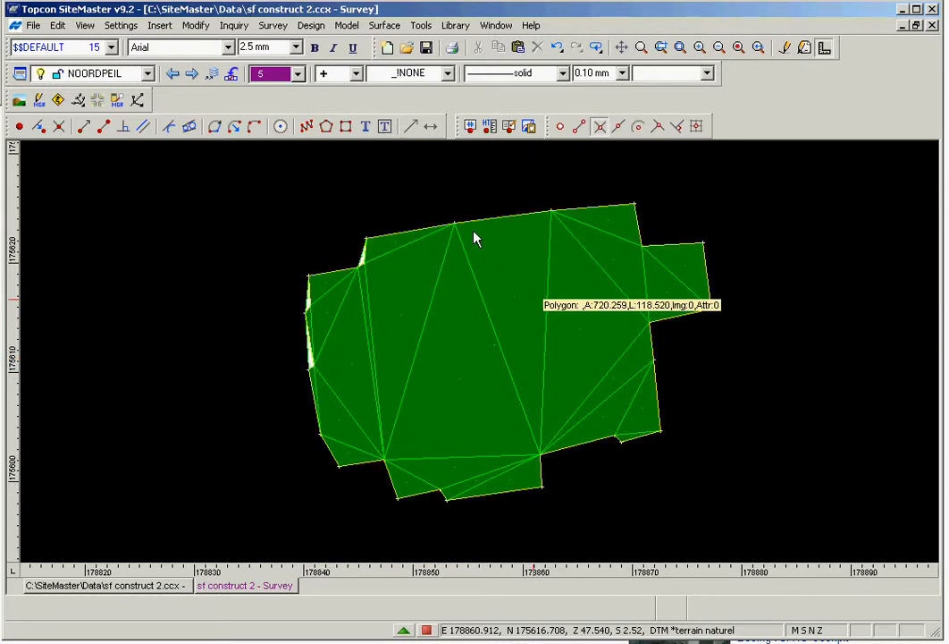